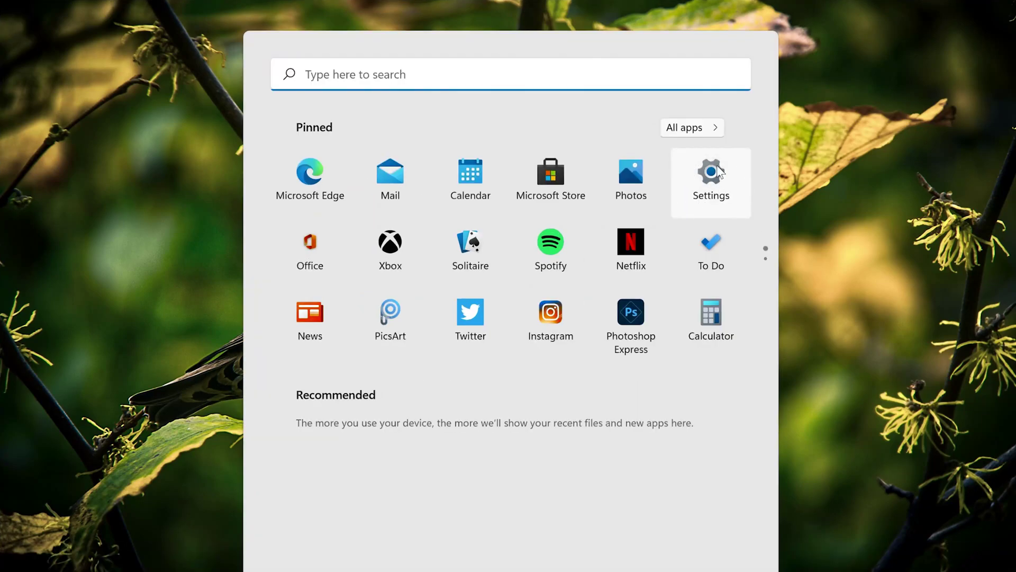
- In Settings, go to System > Troubleshoot > Other troubleshooters
{"action": "left_click", "coordinate": [719, 167]}
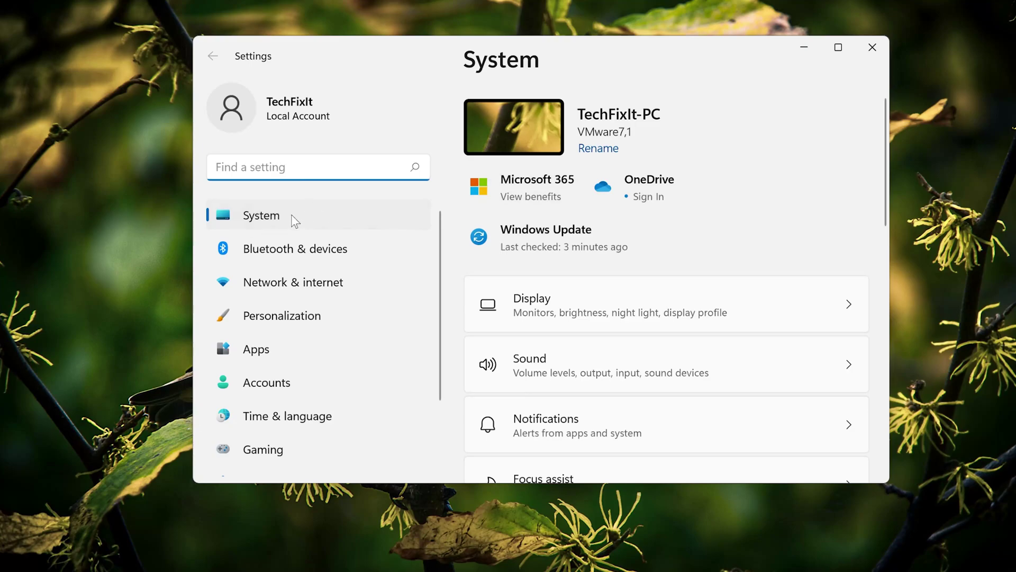
{"action": "left_click", "coordinate": [309, 215]}
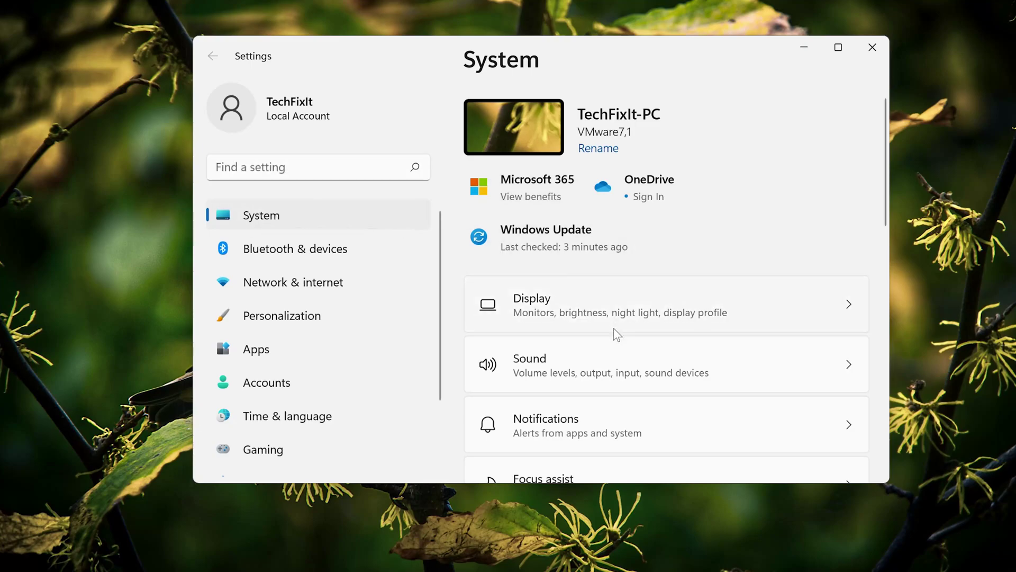
{"action": "scroll", "coordinate": [619, 352], "scroll_direction": "down", "scroll_amount": 10}
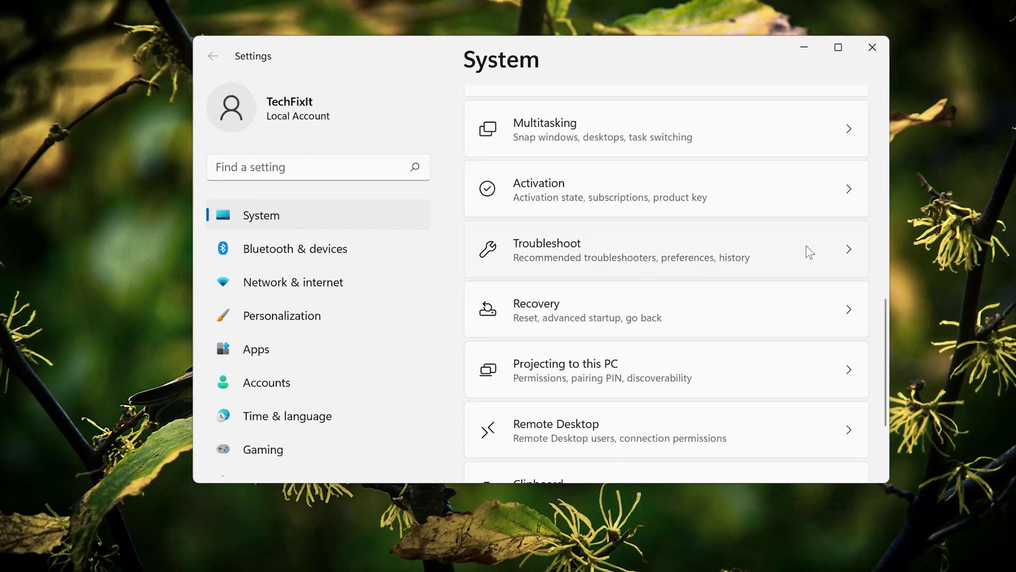
{"action": "left_click", "coordinate": [683, 258]}
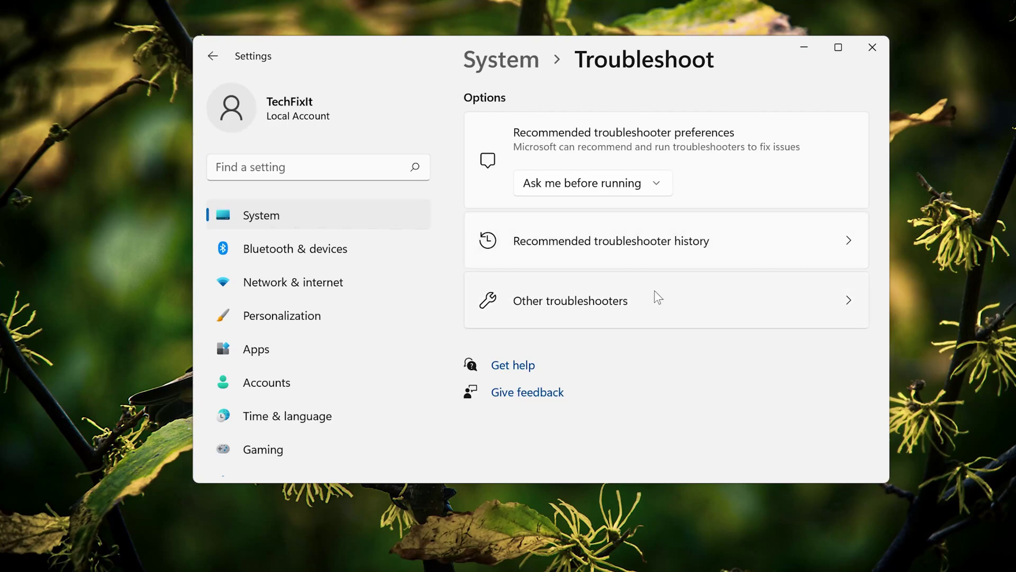
{"action": "left_click", "coordinate": [618, 313]}
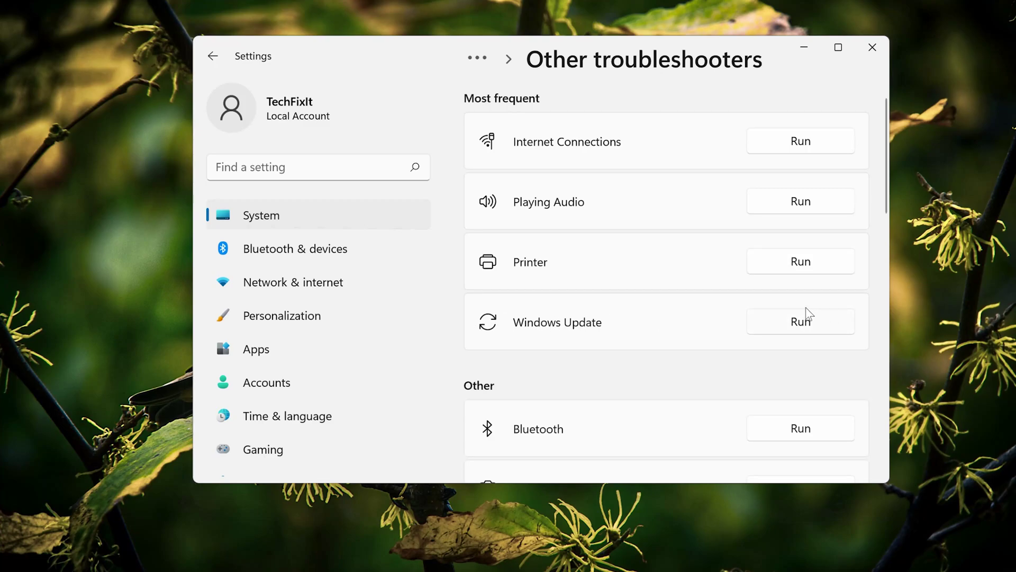
- Run the Windows Update troubleshooter and close its results once issues are reported
{"action": "left_click", "coordinate": [807, 323]}
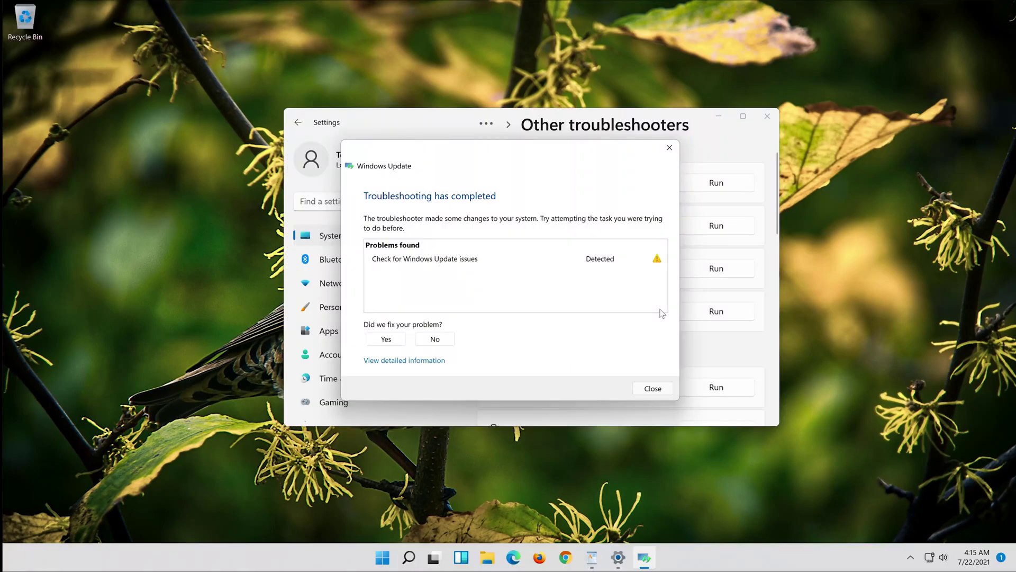
{"action": "left_click", "coordinate": [654, 387]}
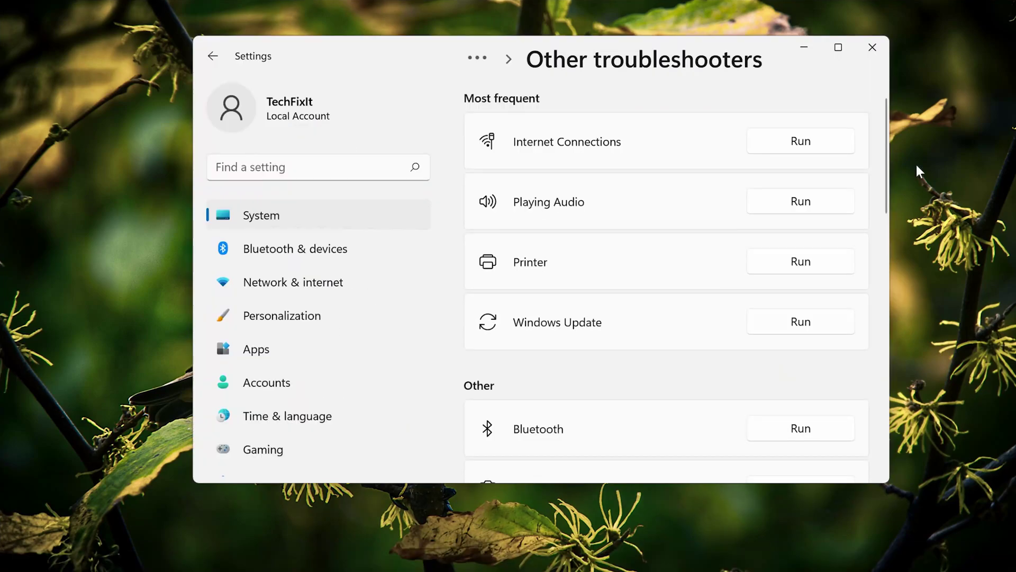
- Close Settings, restart the PC, then search the Start menu for 'notepad'
{"action": "left_click", "coordinate": [873, 49]}
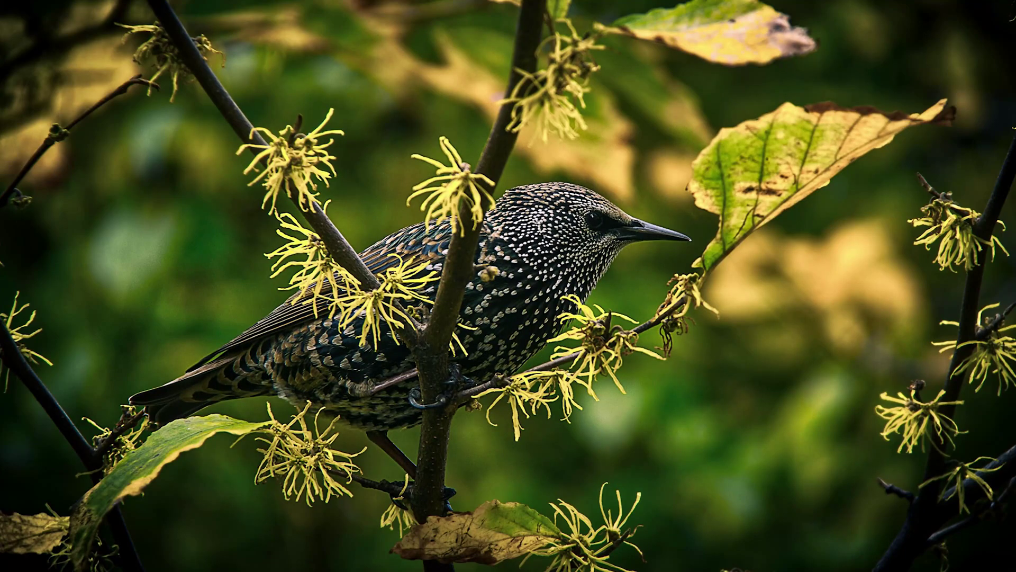
{"action": "key", "text": "super"}
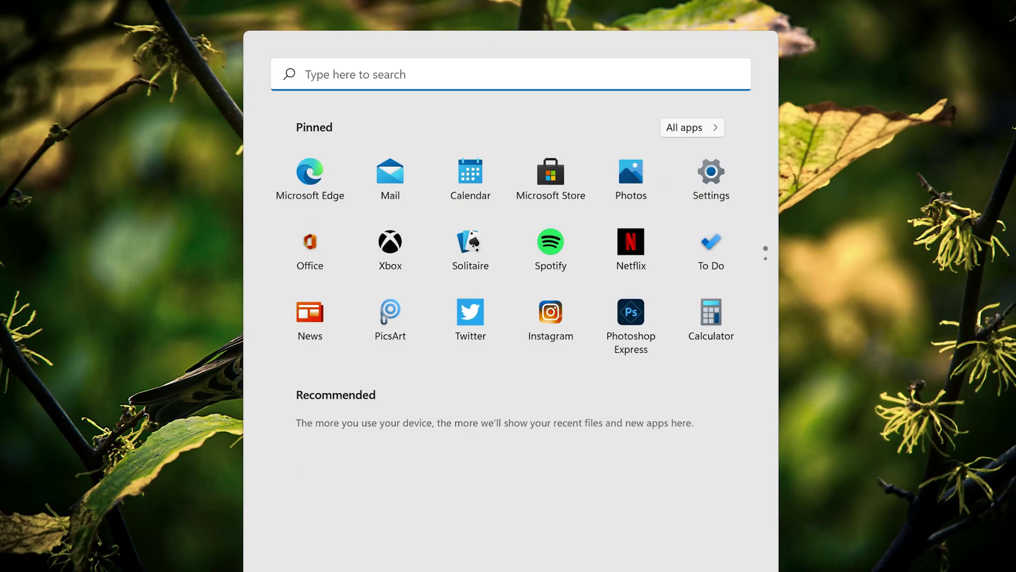
{"action": "left_click", "coordinate": [720, 569]}
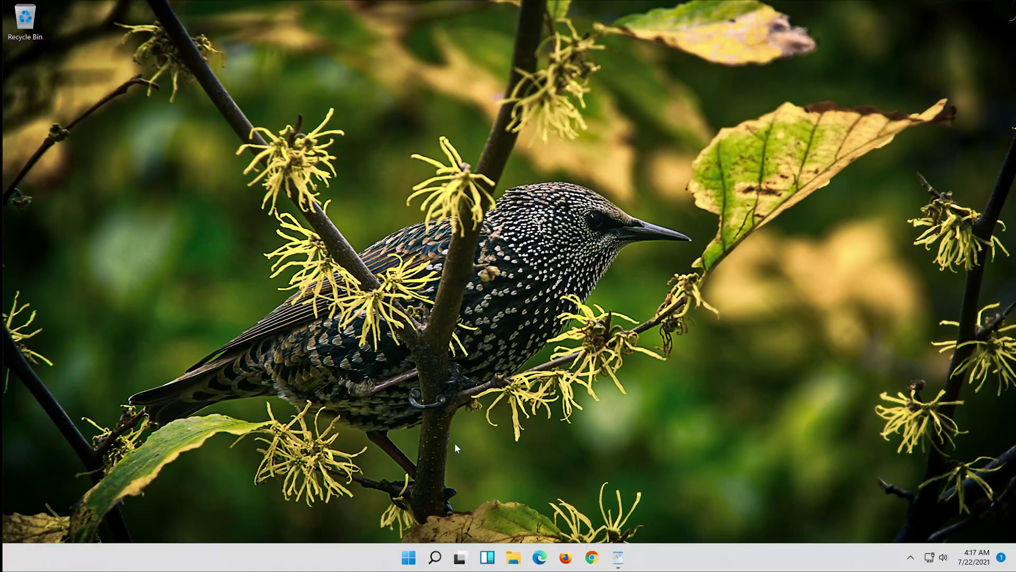
{"action": "left_click", "coordinate": [408, 562]}
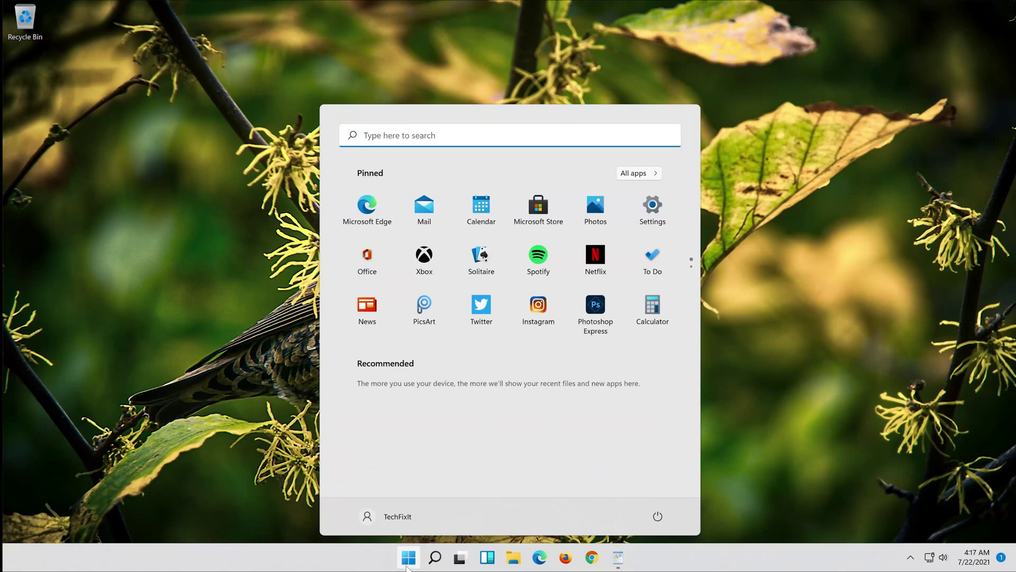
{"action": "type", "text": "notepad"}
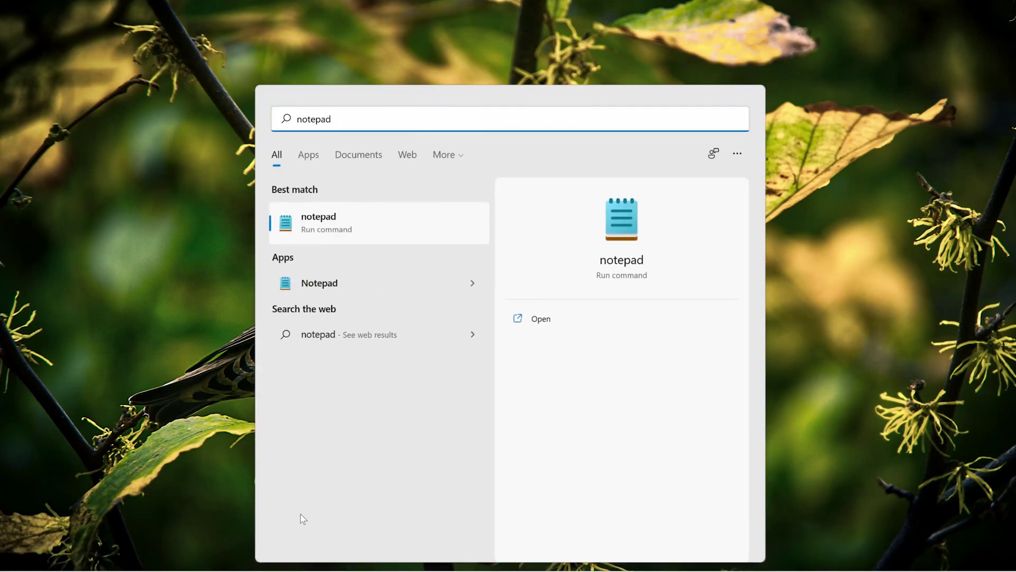
- Launch Notepad, then copy the entire reset script from WordPad and minimize WordPad
{"action": "left_click", "coordinate": [391, 221]}
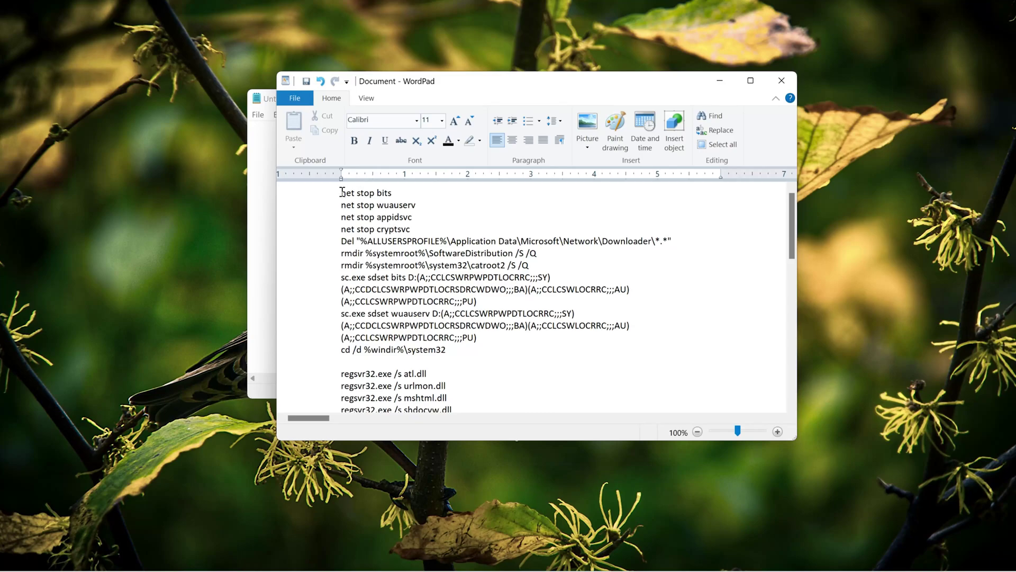
{"action": "left_click_drag", "start_coordinate": [340, 194], "coordinate": [341, 256]}
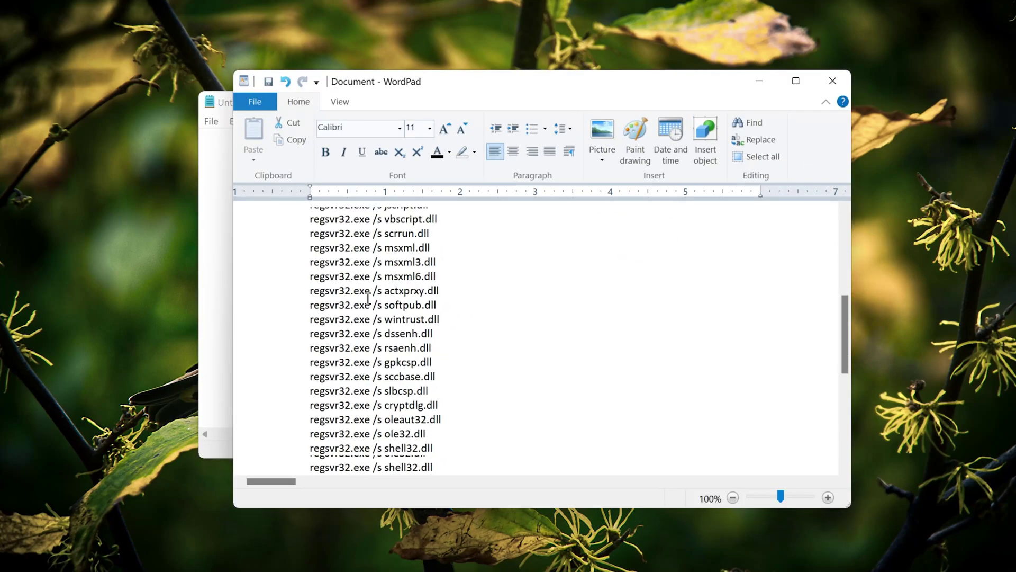
{"action": "scroll", "coordinate": [389, 264], "scroll_direction": "down", "scroll_amount": 5}
{"action": "left_click_drag", "start_coordinate": [367, 298], "coordinate": [418, 453]}
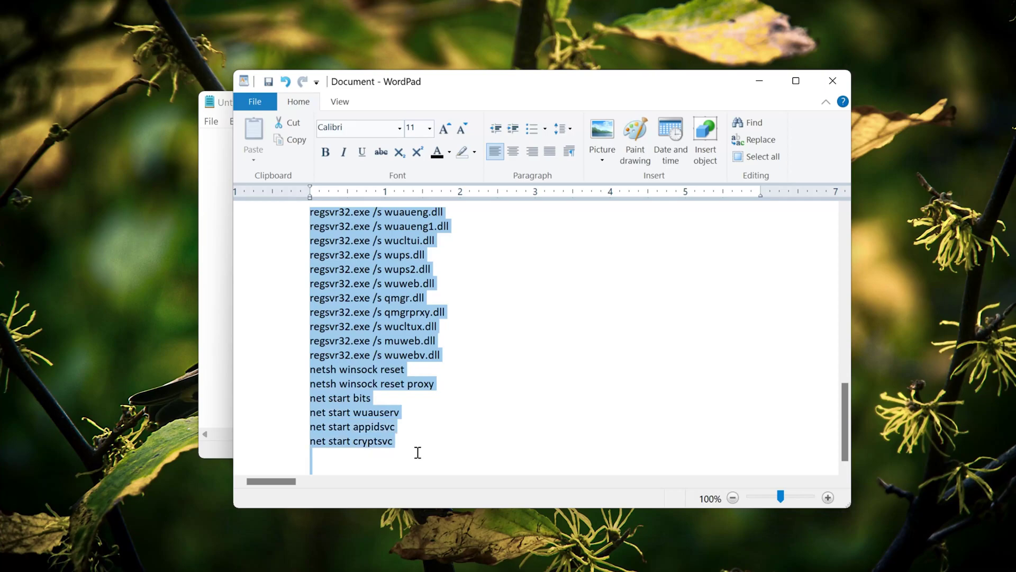
{"action": "right_click", "coordinate": [348, 383]}
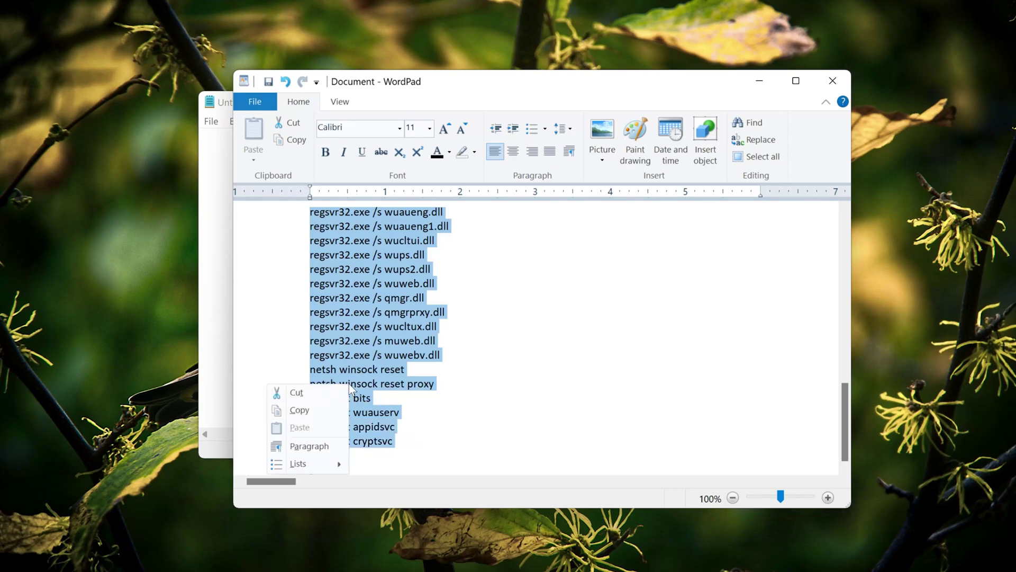
{"action": "left_click", "coordinate": [330, 408]}
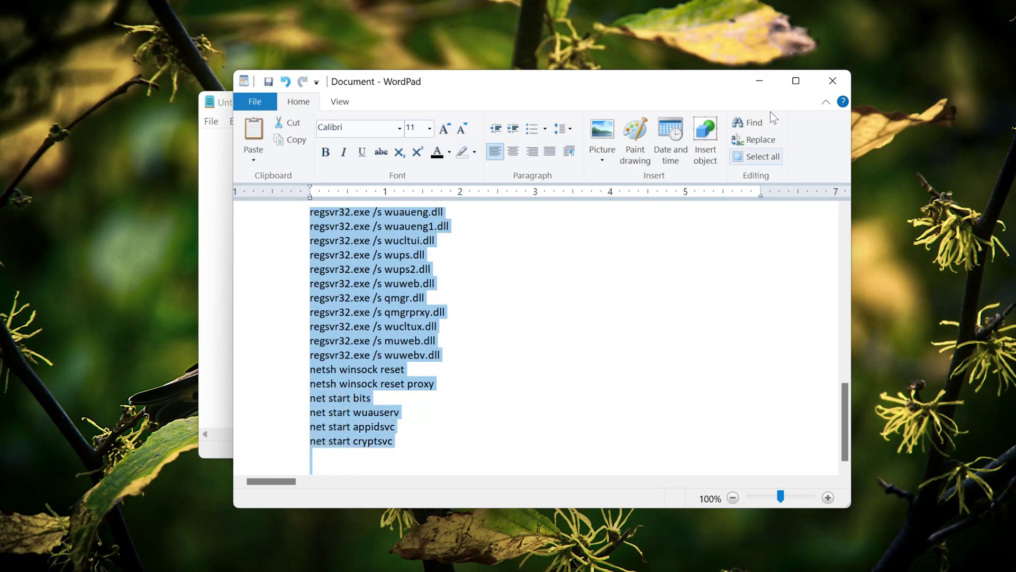
{"action": "left_click", "coordinate": [762, 83]}
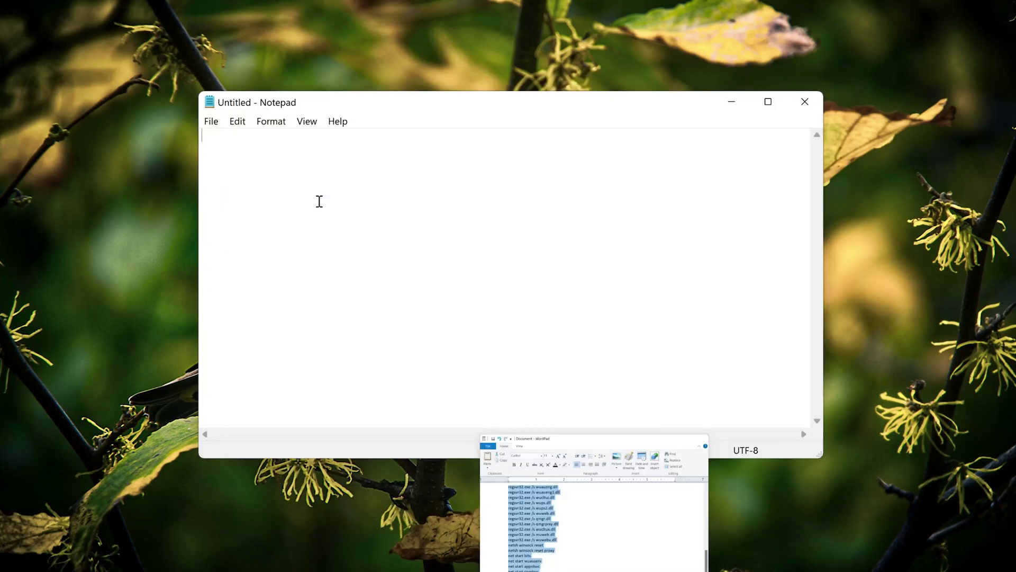
- Paste the copied reset script into the untitled Notepad document and scroll to its top
{"action": "right_click", "coordinate": [251, 152]}
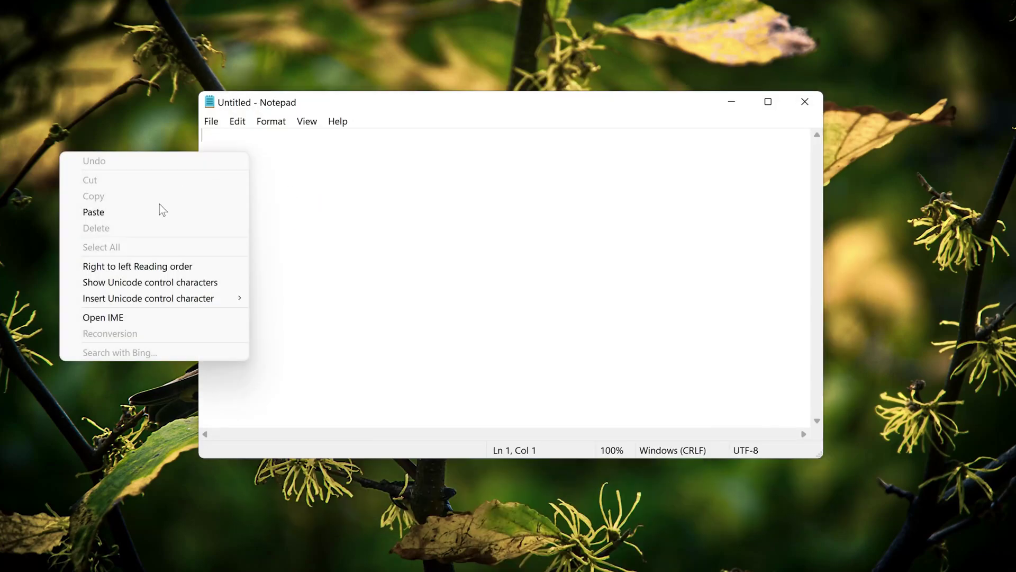
{"action": "left_click", "coordinate": [147, 211]}
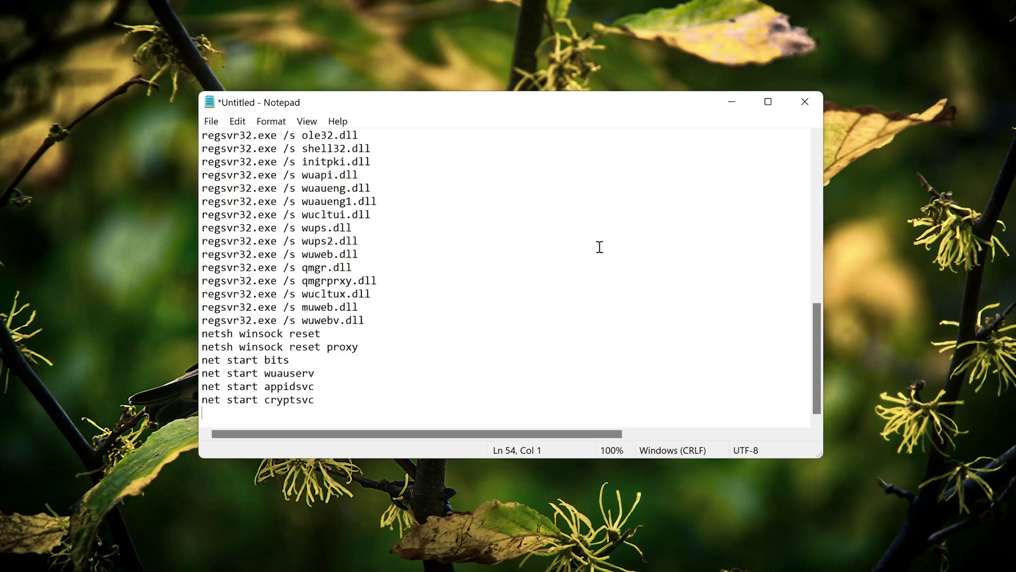
{"action": "scroll", "coordinate": [594, 253], "scroll_direction": "up", "scroll_amount": 10}
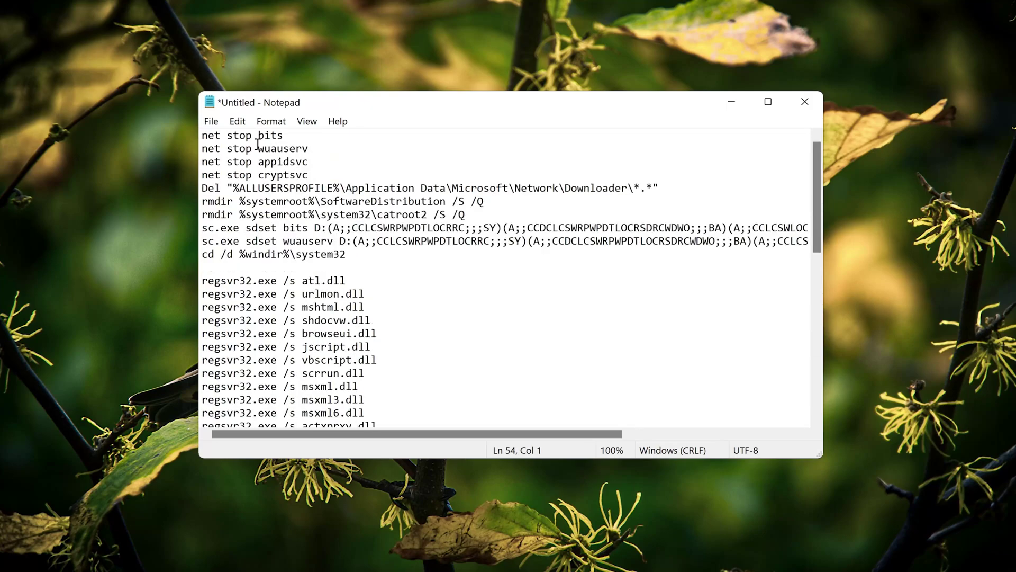
{"action": "left_click", "coordinate": [208, 123]}
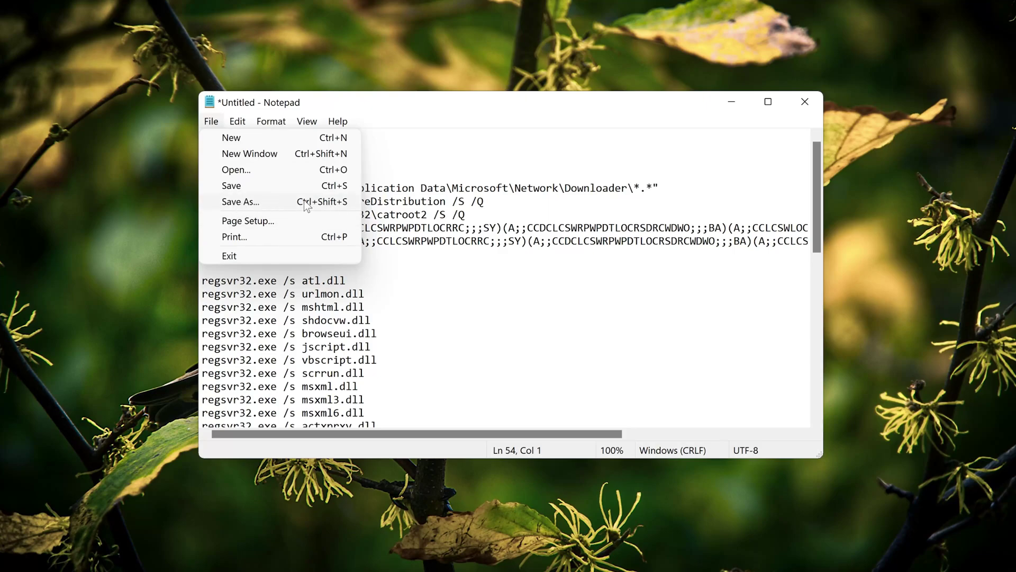
- Save the script to the Desktop as fix.bat with Save as type set to All Files
{"action": "left_click", "coordinate": [269, 209]}
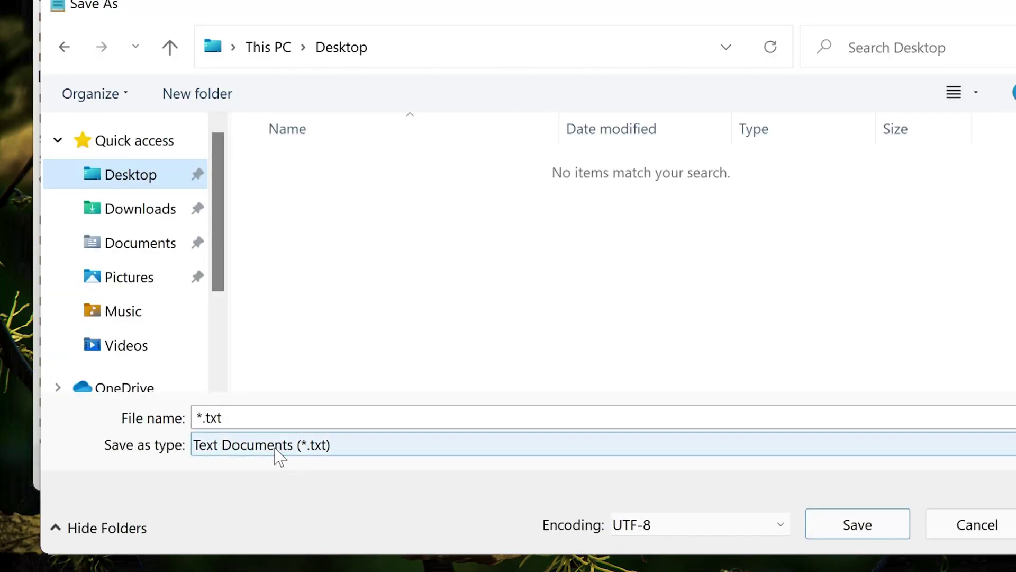
{"action": "left_click", "coordinate": [275, 447]}
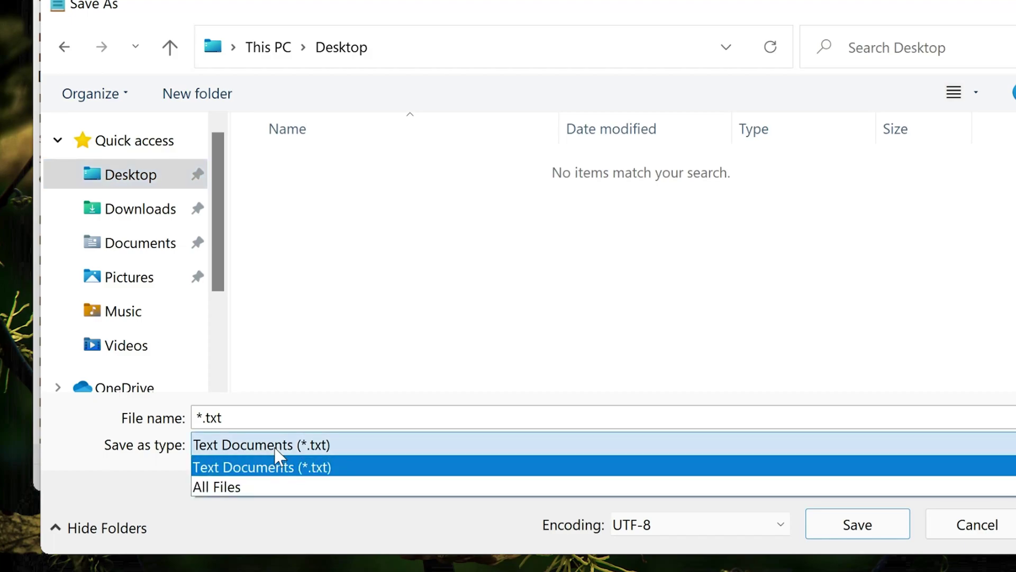
{"action": "left_click", "coordinate": [227, 487]}
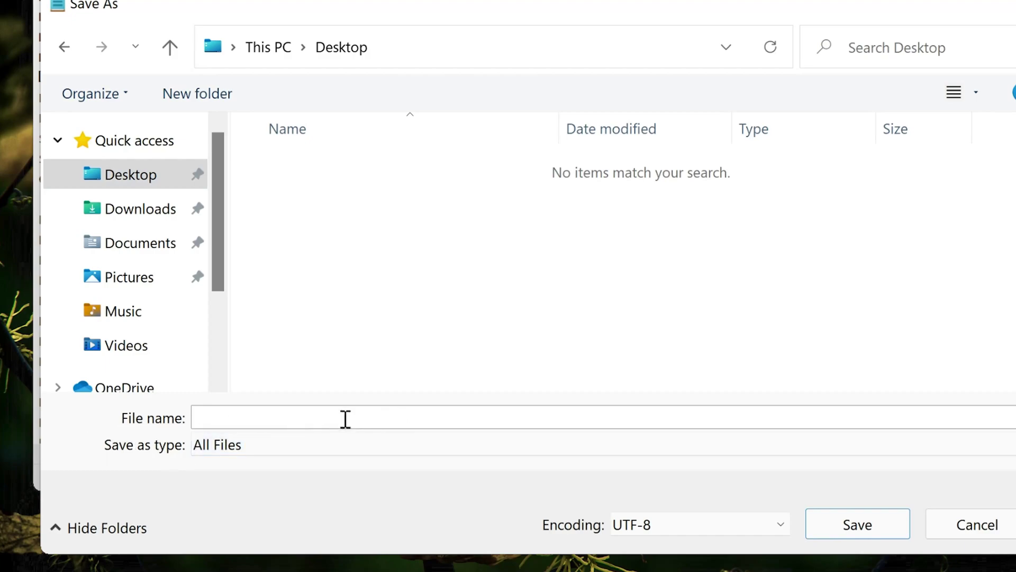
{"action": "left_click", "coordinate": [267, 420]}
{"action": "type", "text": "fix.bat"}
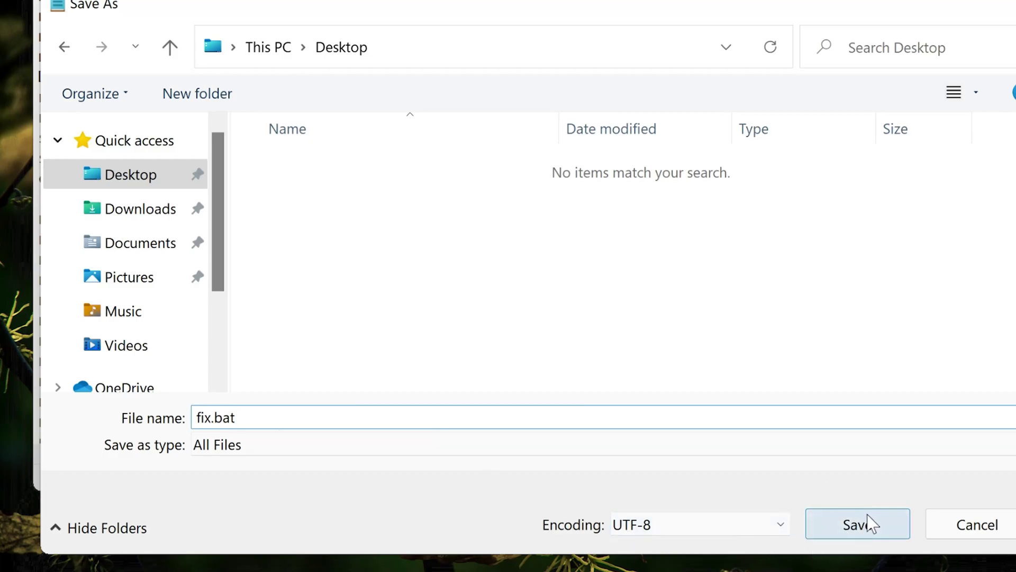
{"action": "left_click", "coordinate": [868, 529]}
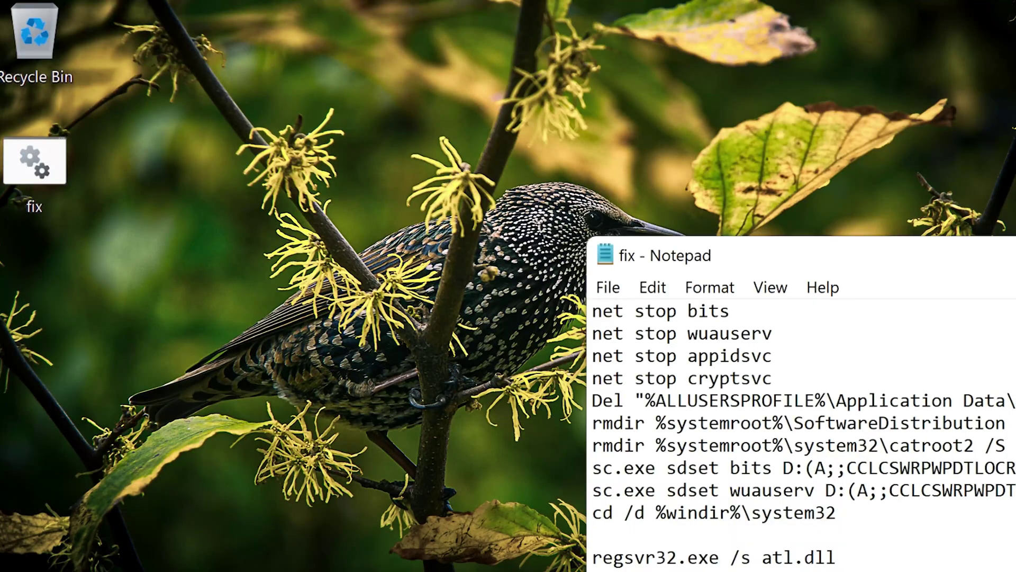
- Close Notepad and bring up the context menu for fix.bat on the desktop
{"action": "key", "text": "alt+F4"}
{"action": "left_click", "coordinate": [24, 156]}
{"action": "right_click", "coordinate": [24, 165]}
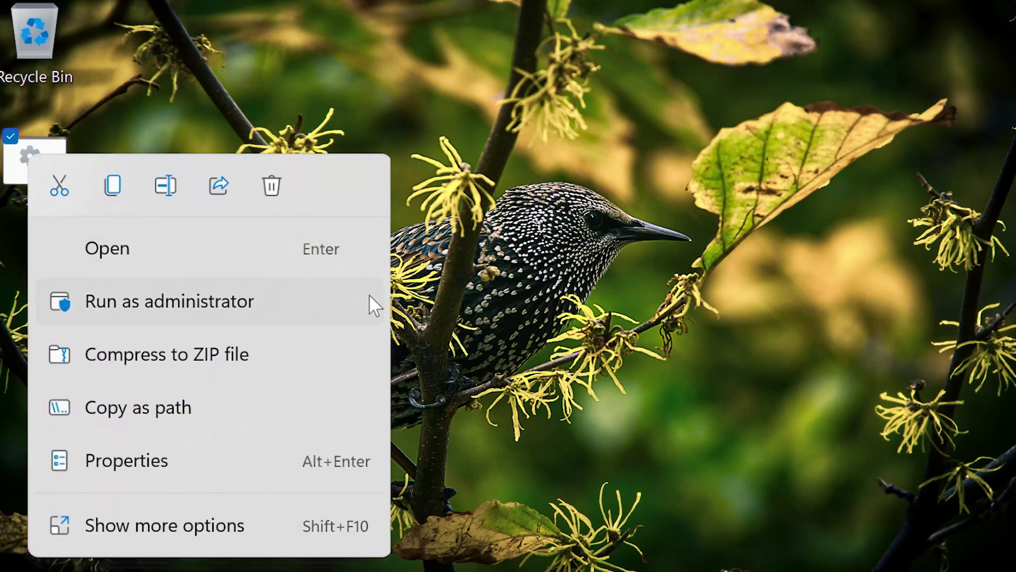
- Run fix.bat as administrator and answer 'y' to confirm deleting the Downloader files
{"action": "left_click", "coordinate": [228, 312]}
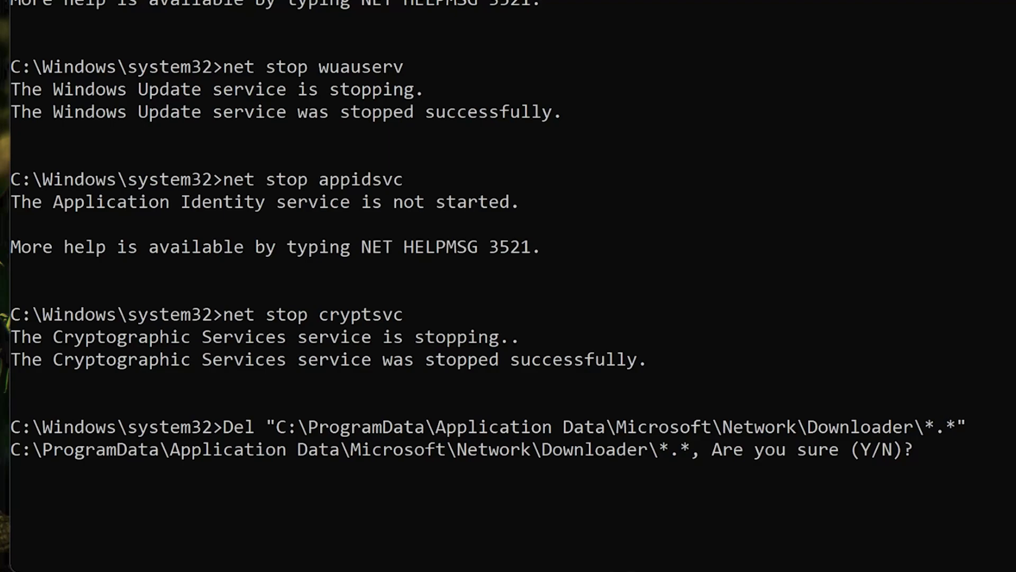
{"action": "type", "text": "y"}
{"action": "key", "text": "Return"}
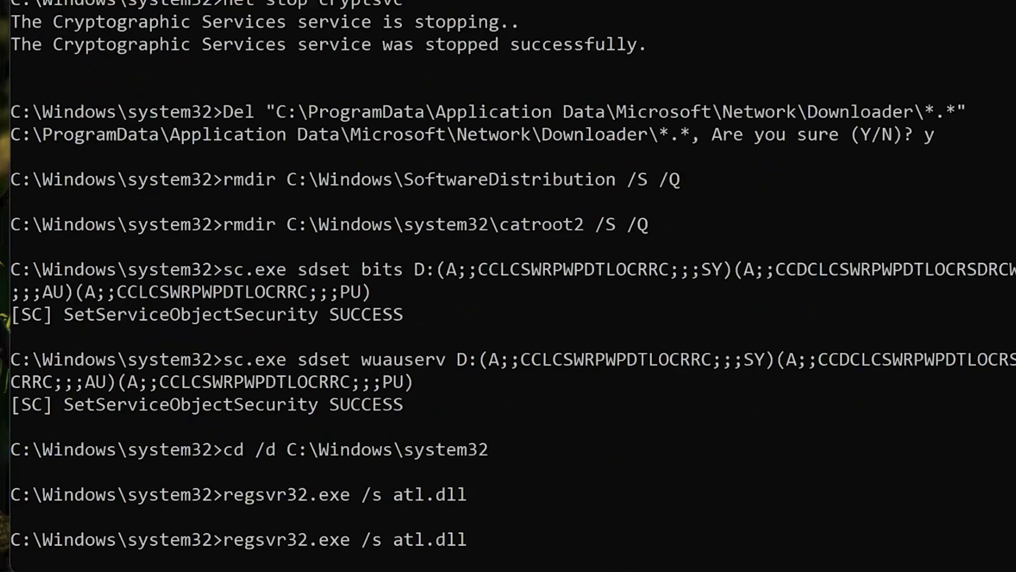